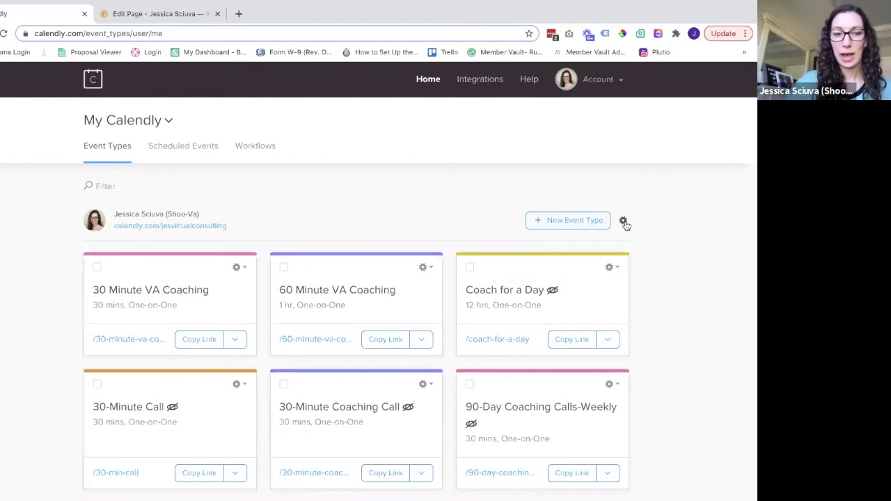
- Open the Copy Link / Add to Website menu for the whole scheduling page from the gear beside New Event Type
{"action": "mouse_move", "coordinate": [409, 412]}
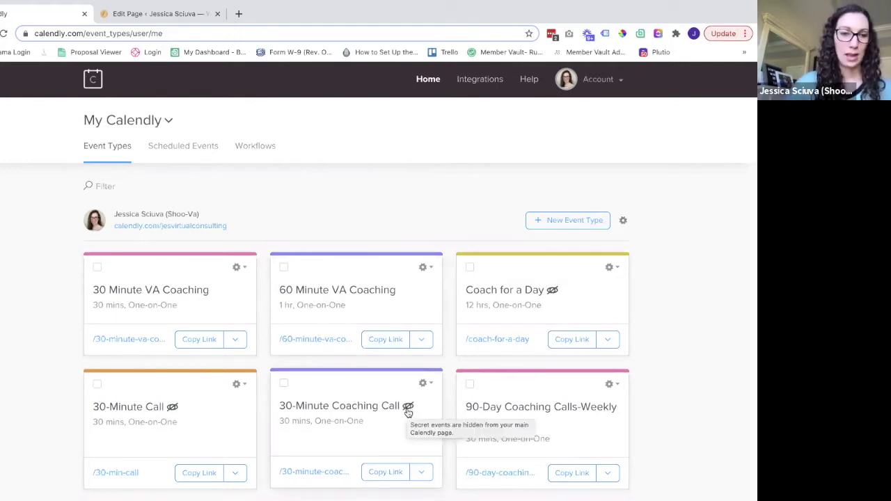
{"action": "left_click", "coordinate": [624, 221]}
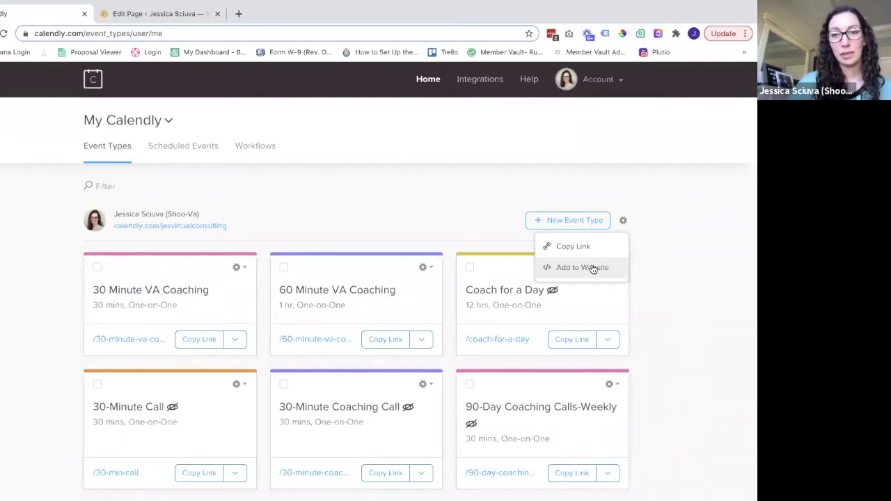
- Dismiss the sharing menu, show more event types, and choose Add to Website for Discovery Call
{"action": "left_click", "coordinate": [663, 297]}
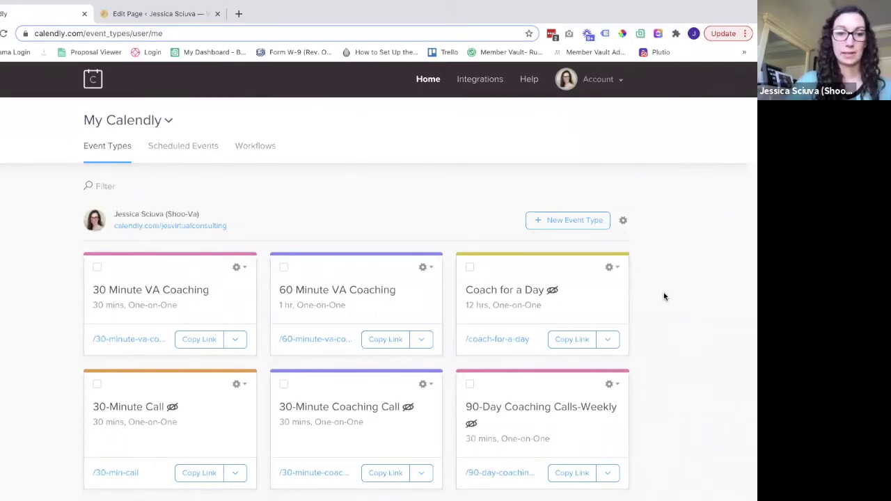
{"action": "scroll", "coordinate": [663, 297], "scroll_direction": "down", "scroll_amount": 3}
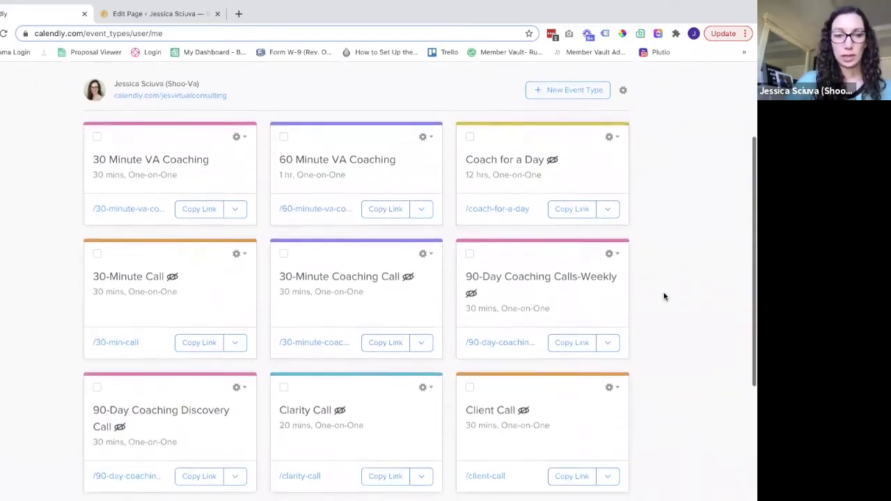
{"action": "left_click", "coordinate": [341, 406]}
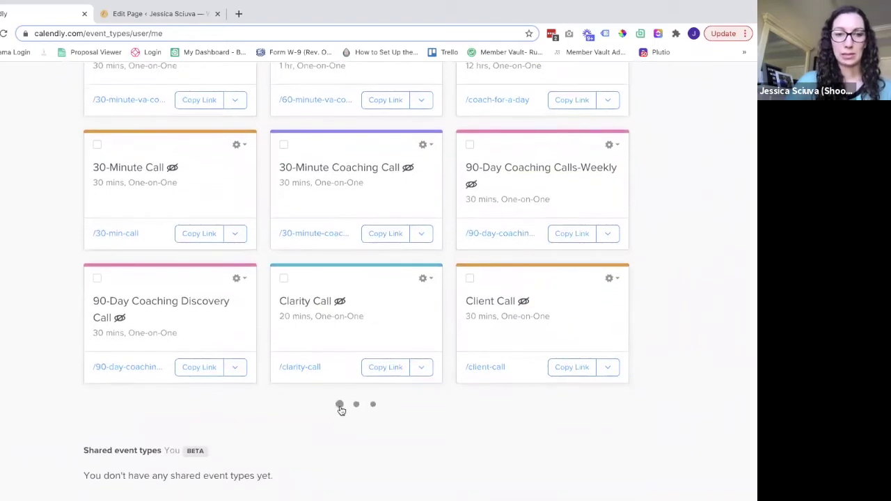
{"action": "scroll", "coordinate": [684, 323], "scroll_direction": "down", "scroll_amount": 2}
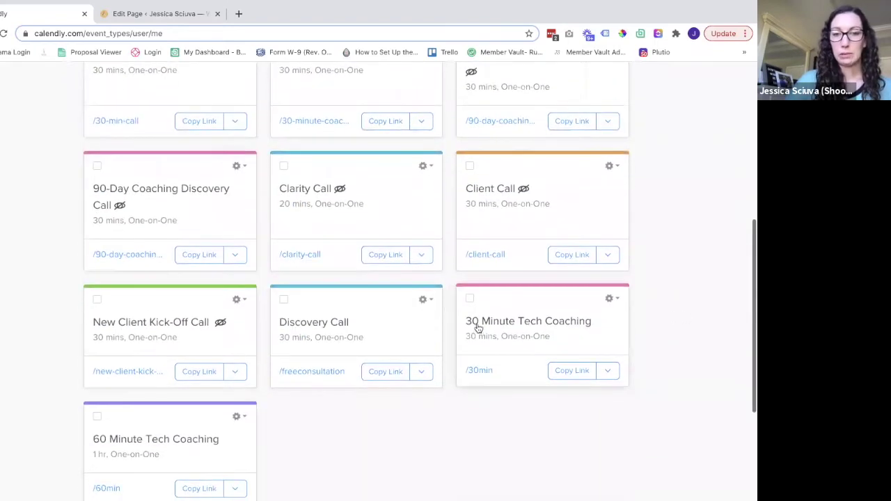
{"action": "left_click", "coordinate": [426, 301]}
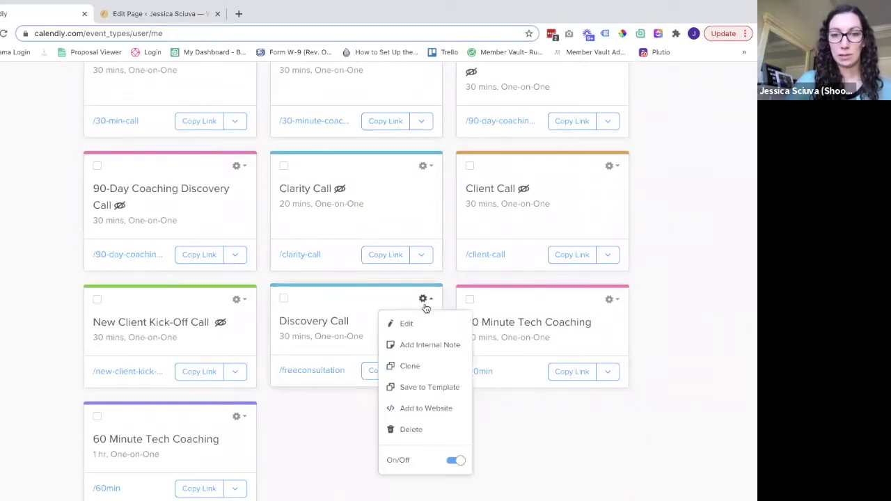
{"action": "left_click", "coordinate": [425, 410]}
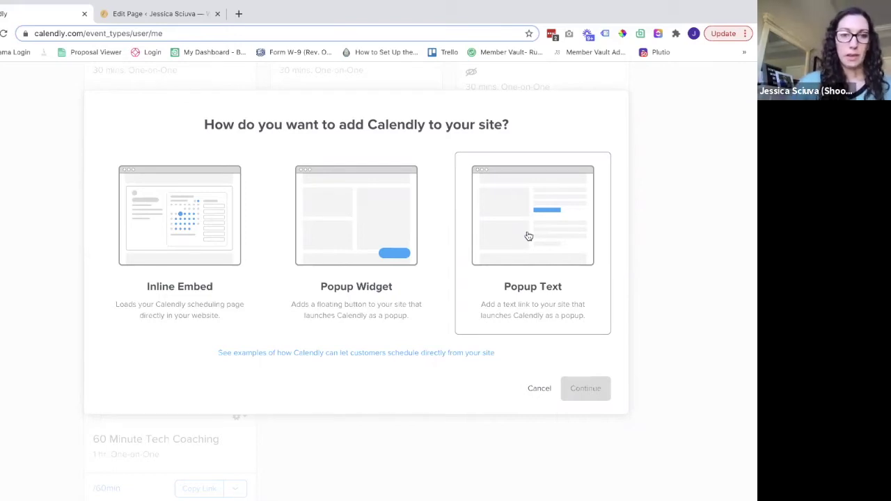
- Select Inline Embed and continue to its embed code
{"action": "left_click", "coordinate": [218, 212]}
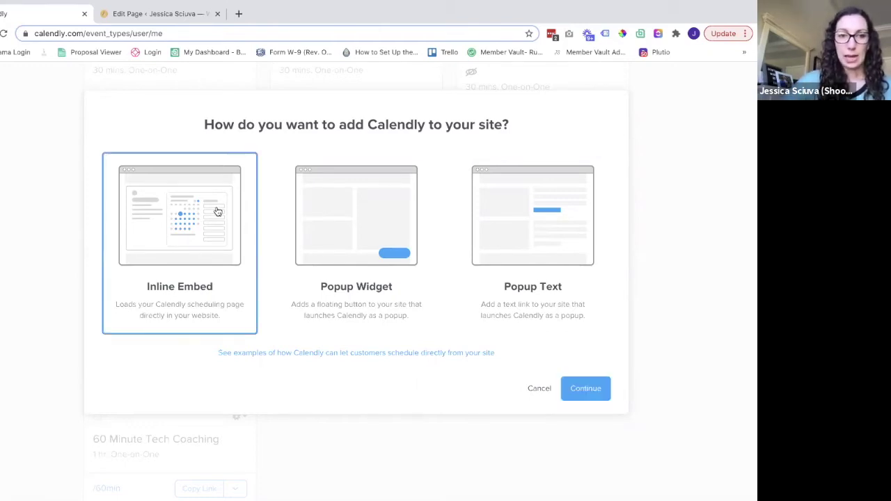
{"action": "left_click", "coordinate": [582, 388]}
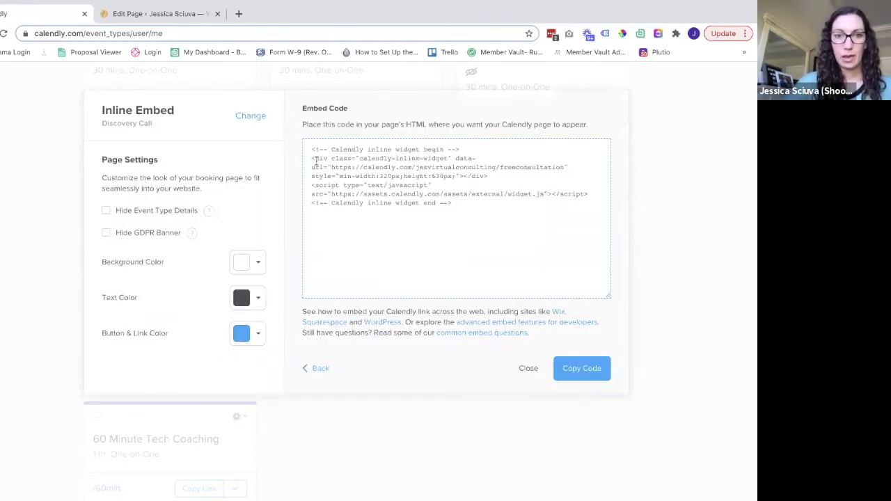
- Set the inline embed's Button & Link Color to teal 6bc6bc
{"action": "left_click", "coordinate": [245, 336]}
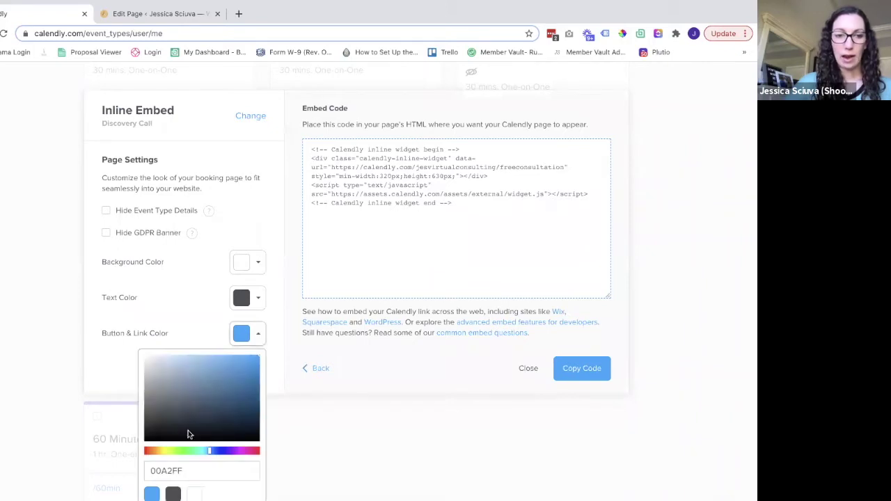
{"action": "triple_click", "coordinate": [183, 472]}
{"action": "key", "text": "BackSpace"}
{"action": "type", "text": "6b6bcs"}
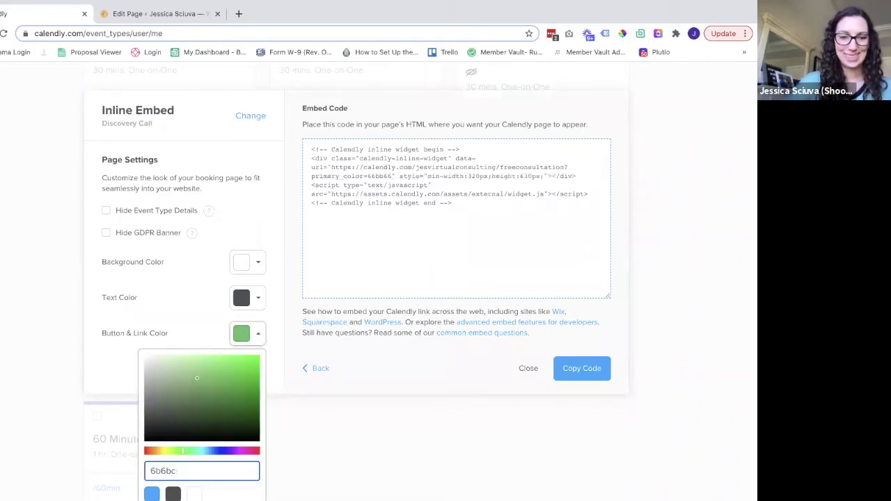
{"action": "key", "text": "BackSpace"}
{"action": "key", "text": "BackSpace"}
{"action": "key", "text": "BackSpace"}
{"action": "type", "text": "c6bc"}
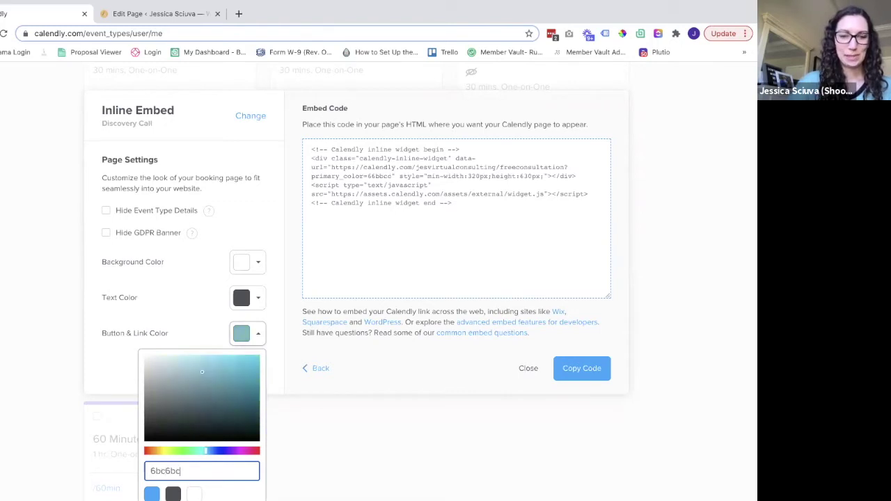
{"action": "left_click", "coordinate": [170, 324]}
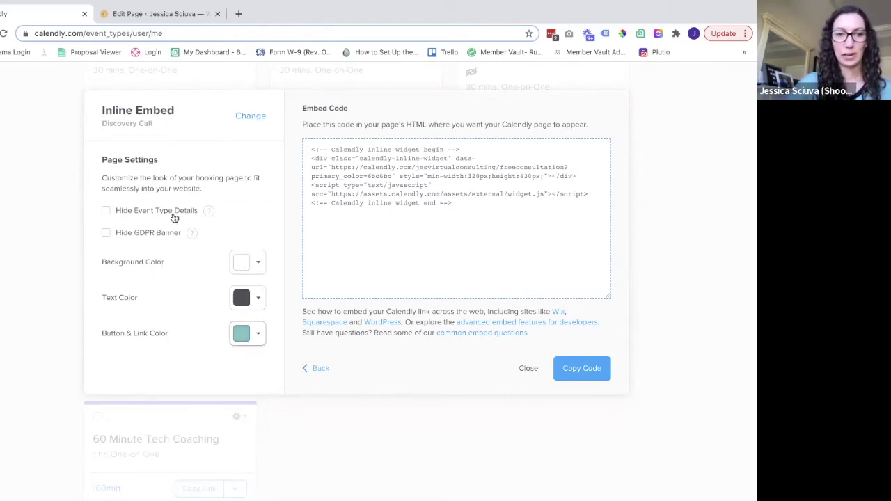
- Check the help on hiding event type details, then copy the inline embed code
{"action": "left_click", "coordinate": [208, 211]}
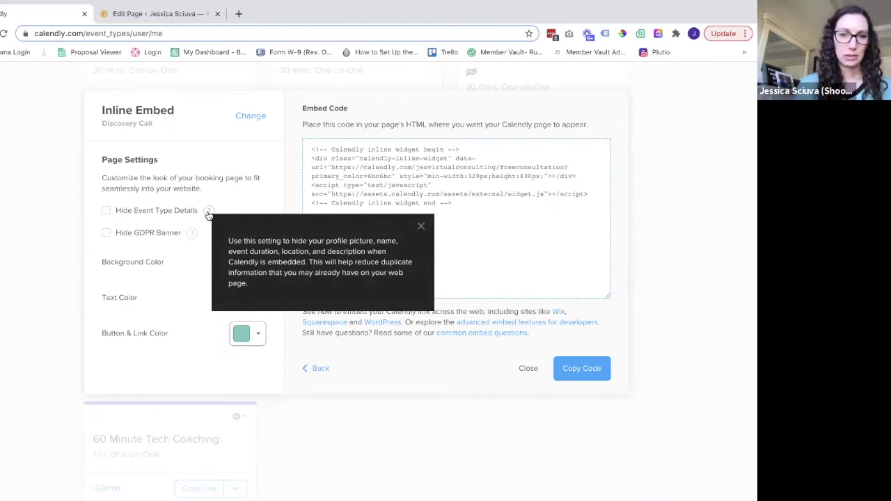
{"action": "left_click", "coordinate": [301, 193]}
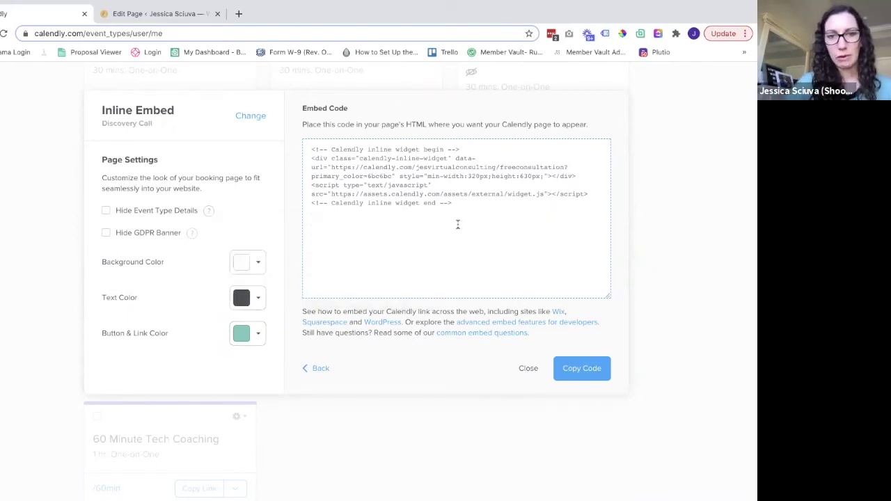
{"action": "left_click", "coordinate": [358, 183]}
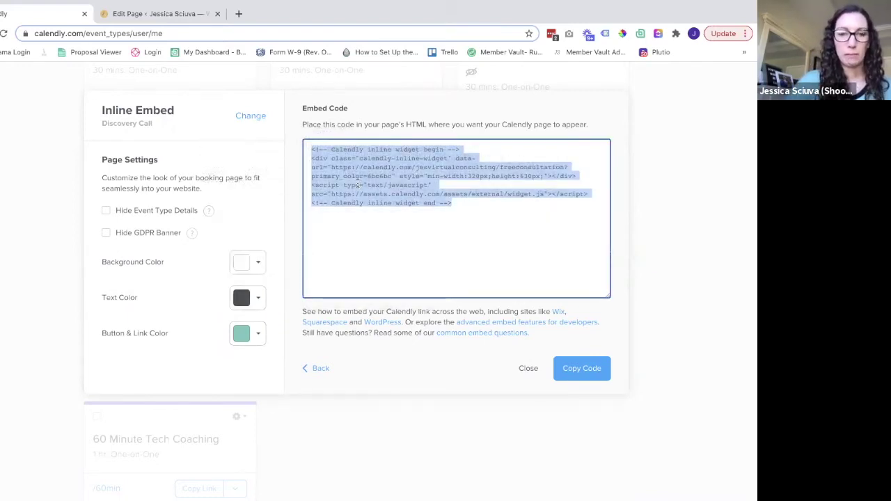
{"action": "left_click", "coordinate": [572, 373]}
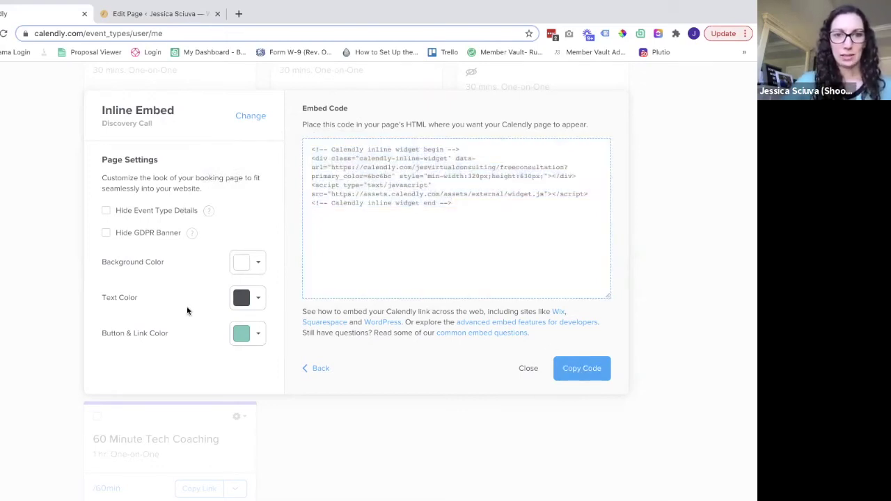
- Open the Testing page in Elementor and search the widgets for 'code'
{"action": "left_click", "coordinate": [138, 19]}
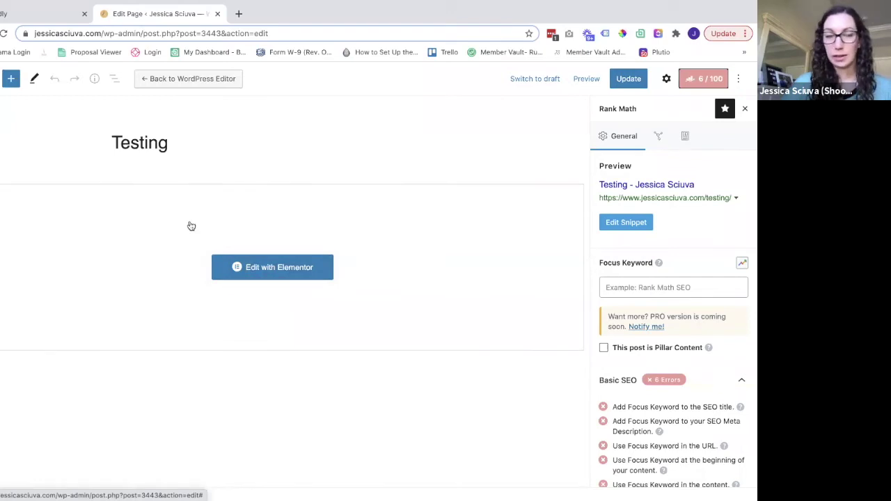
{"action": "left_click", "coordinate": [250, 274]}
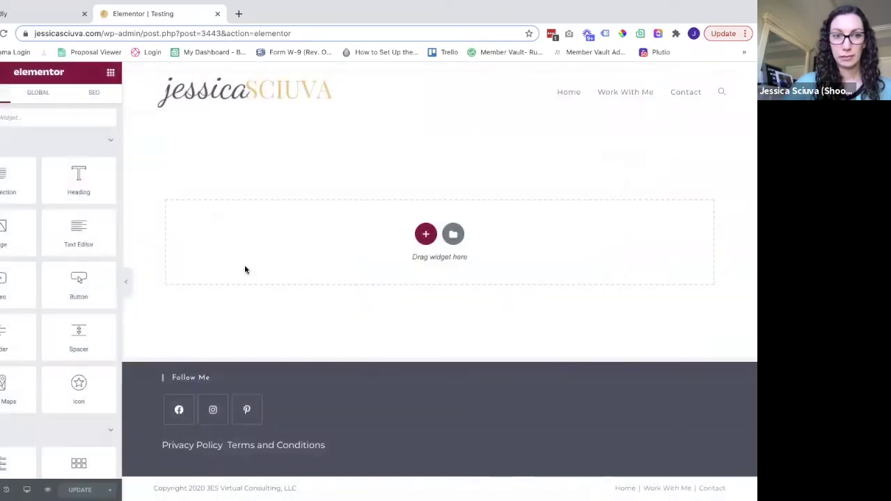
{"action": "left_click", "coordinate": [58, 119]}
{"action": "type", "text": "code"}
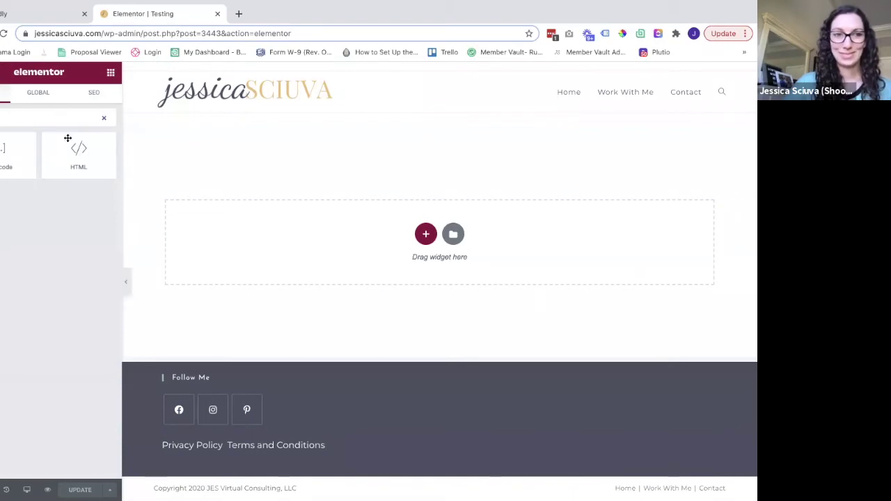
- Add an HTML widget holding the pasted Calendly embed code and update the page
{"action": "left_click_drag", "start_coordinate": [94, 144], "coordinate": [300, 225]}
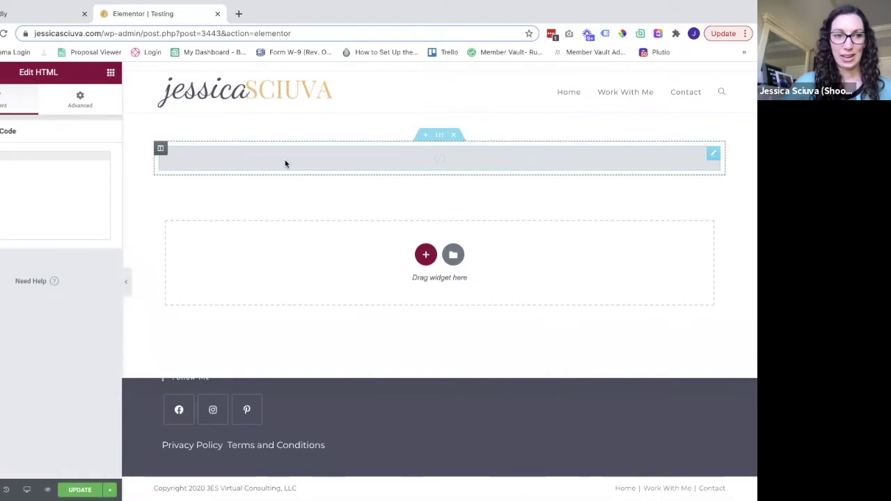
{"action": "left_click", "coordinate": [66, 179]}
{"action": "key", "text": "ctrl+v"}
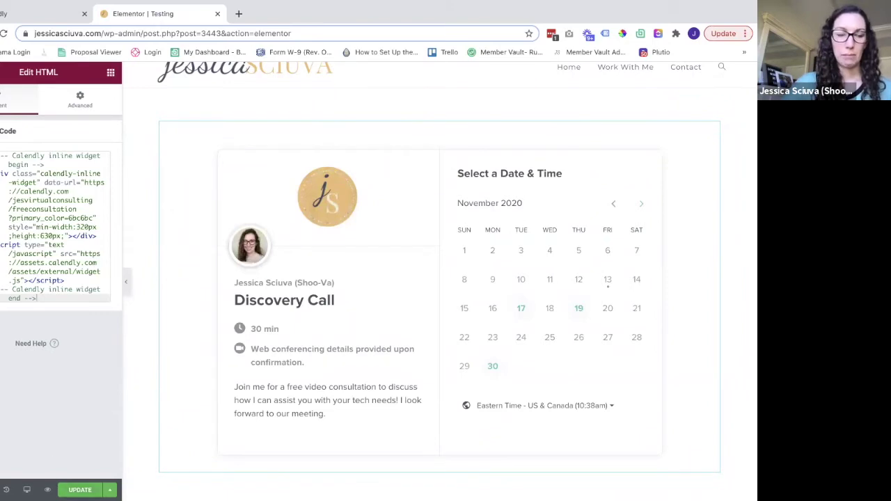
{"action": "left_click", "coordinate": [80, 490]}
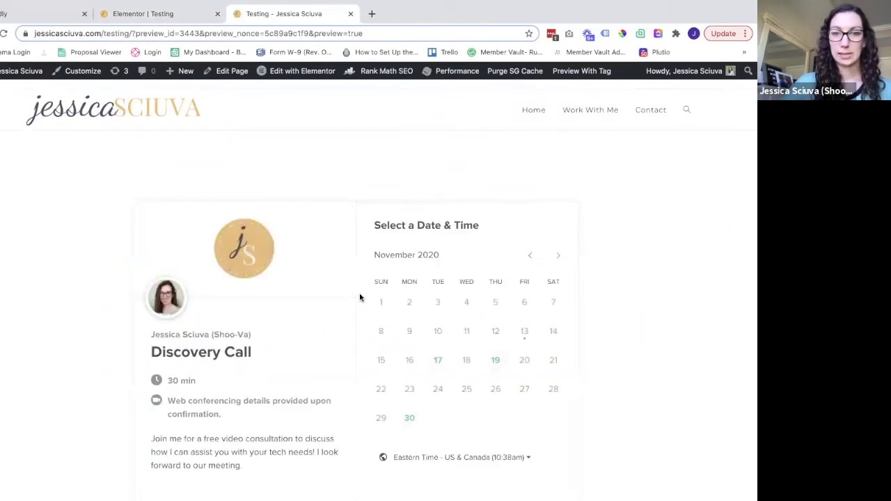
- Scroll over the Testing preview's Discovery Call calendar, then go back to Calendly's Inline Embed code
{"action": "scroll", "coordinate": [639, 412], "scroll_direction": "down", "scroll_amount": 1}
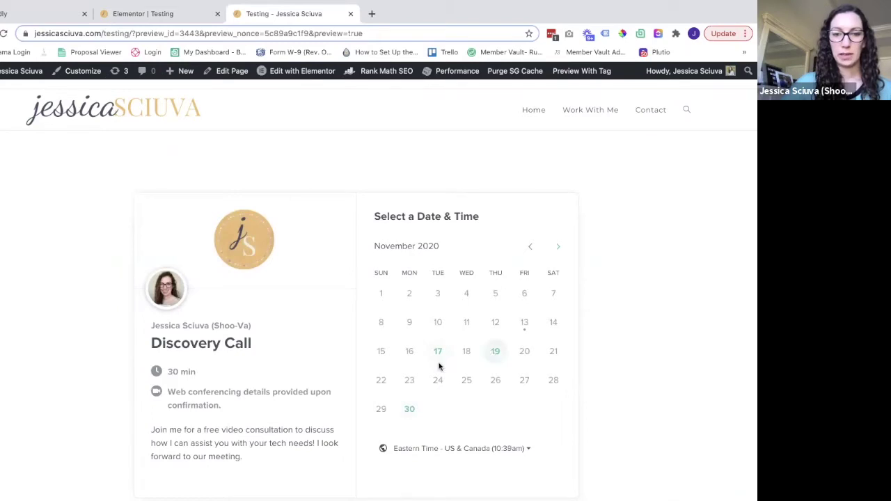
{"action": "scroll", "coordinate": [460, 173], "scroll_direction": "up", "scroll_amount": 1}
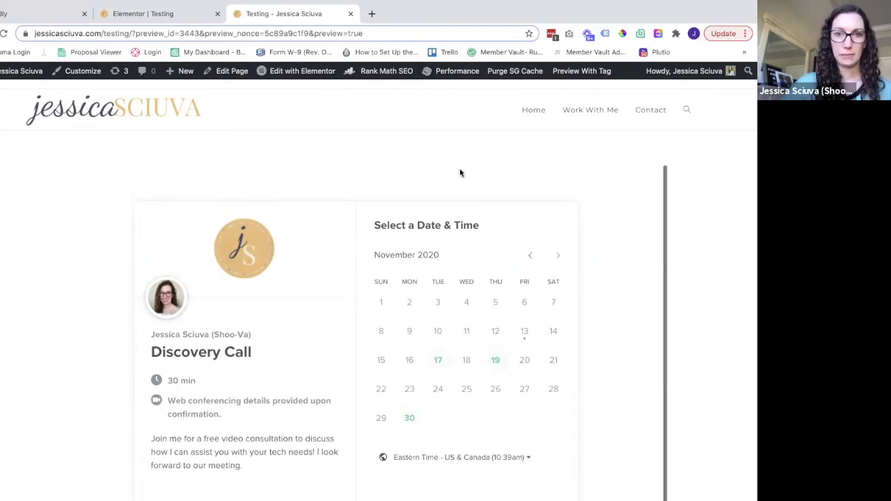
{"action": "left_click", "coordinate": [145, 19]}
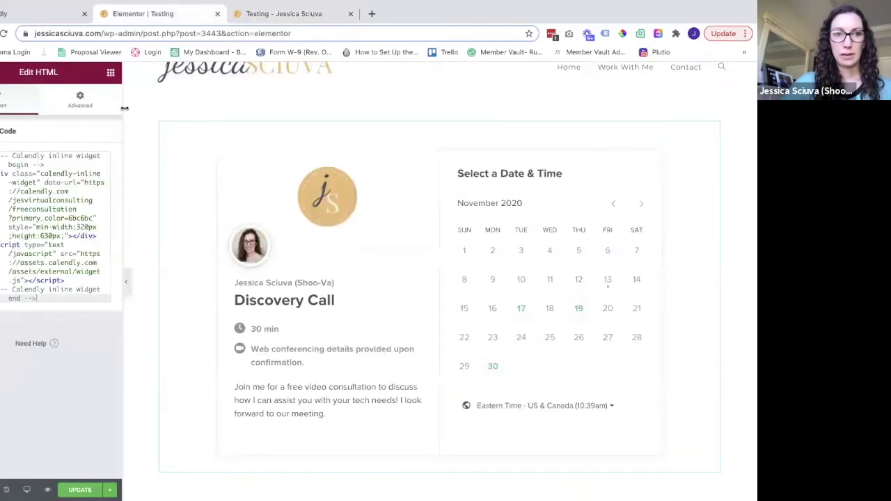
{"action": "left_click", "coordinate": [33, 22]}
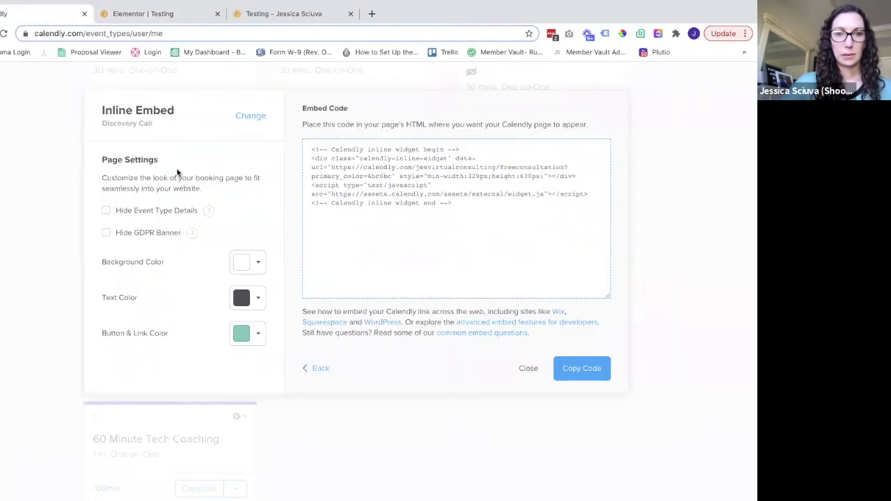
- Close the inline dialog and open Discovery Call's Popup Widget embed settings
{"action": "left_click", "coordinate": [529, 369]}
{"action": "left_click", "coordinate": [425, 299]}
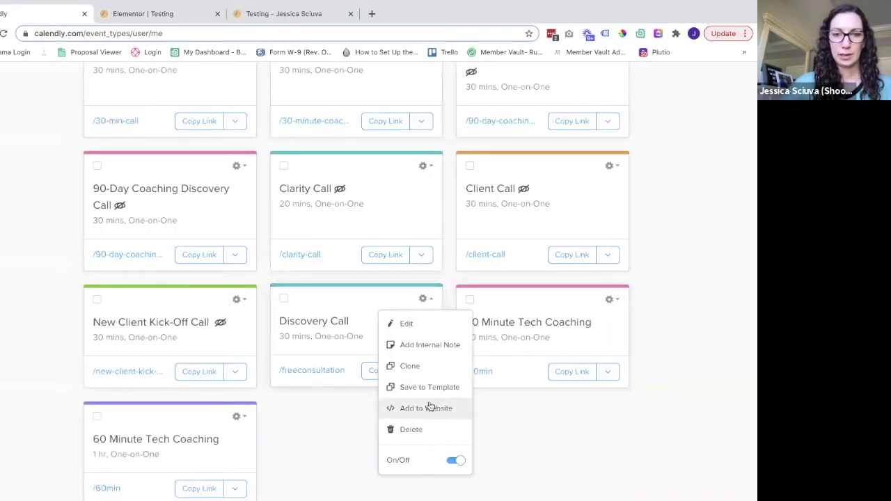
{"action": "left_click", "coordinate": [429, 407]}
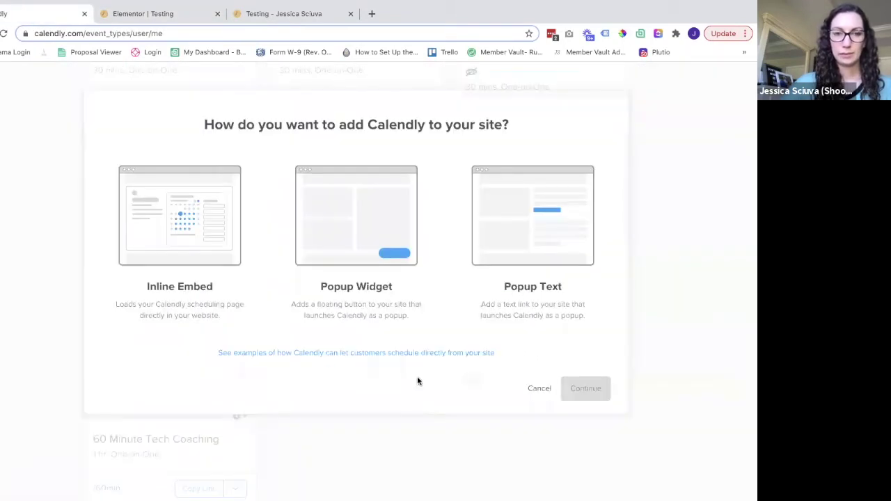
{"action": "left_click", "coordinate": [365, 265]}
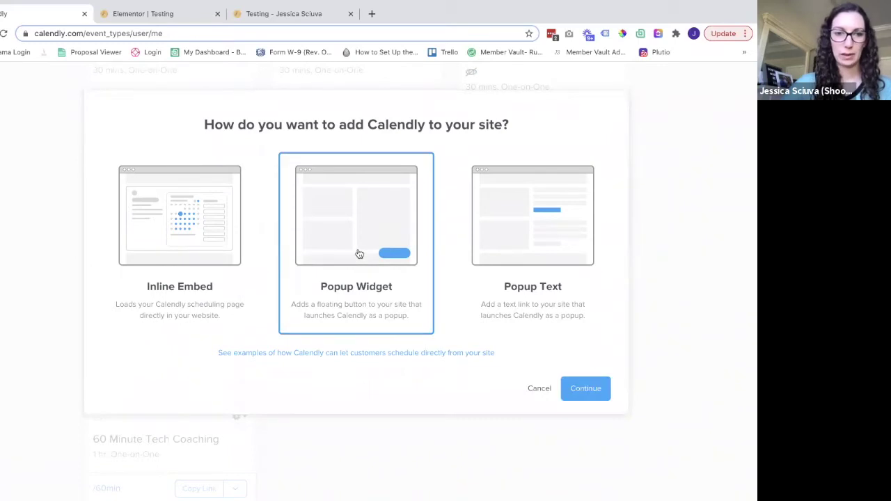
{"action": "left_click", "coordinate": [574, 388]}
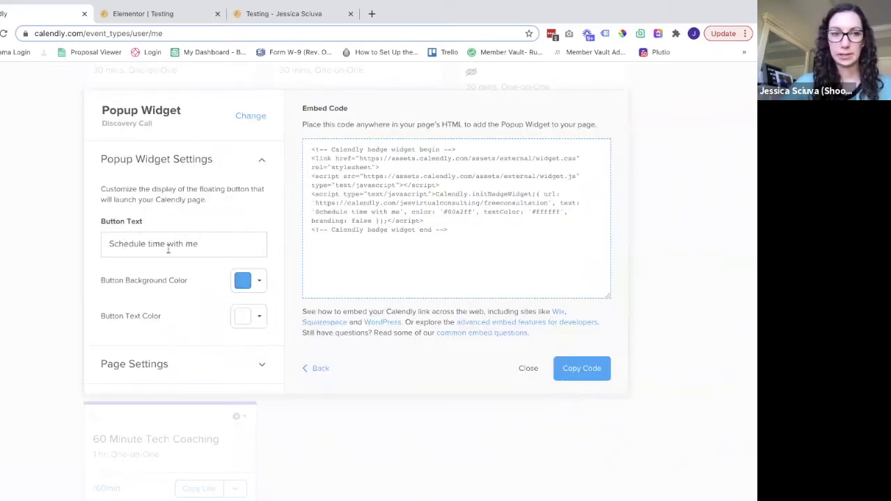
- Set the popup widget's button background colour to 6bc6bc
{"action": "left_click", "coordinate": [245, 280]}
{"action": "left_click", "coordinate": [187, 415]}
{"action": "key", "text": "BackSpace"}
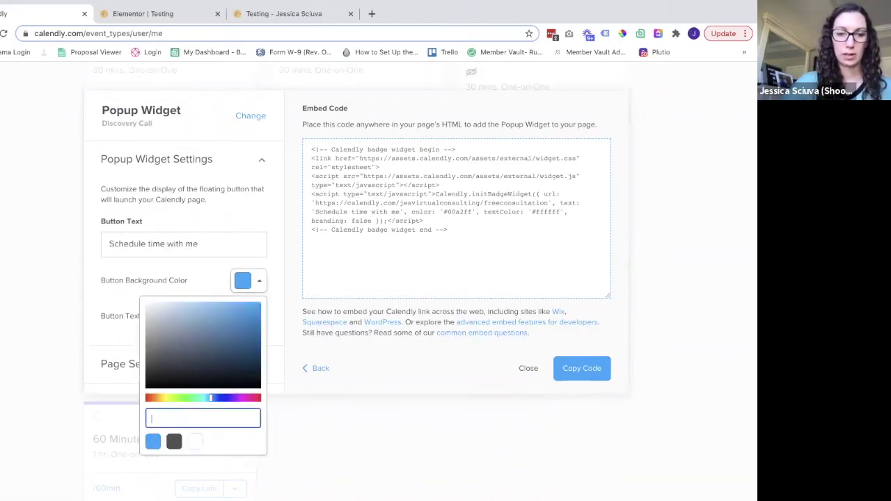
{"action": "type", "text": "6bc6bc"}
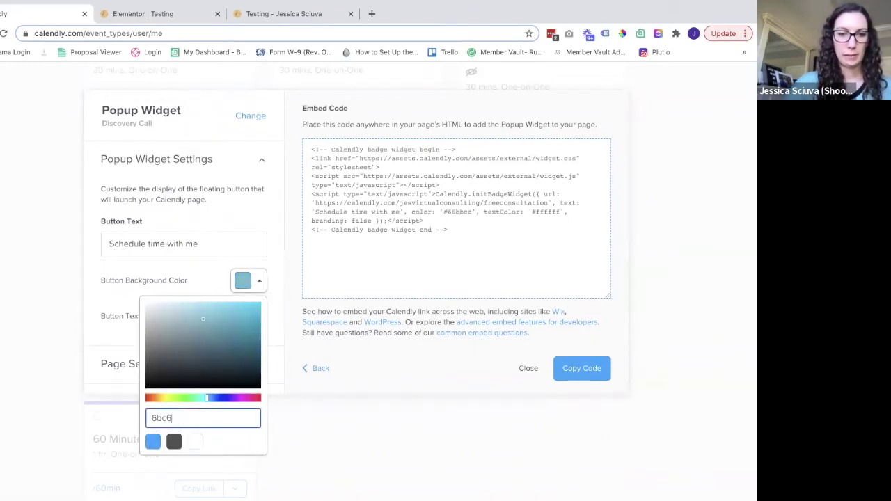
{"action": "left_click", "coordinate": [105, 340]}
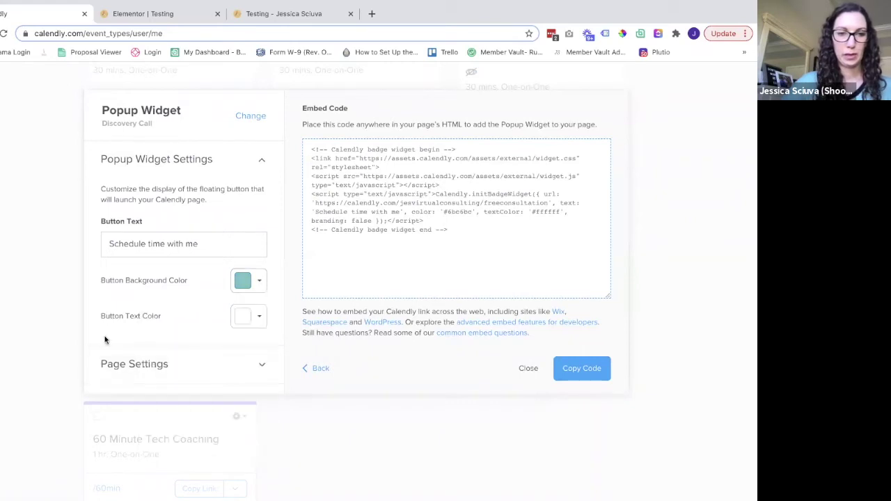
- Set the booking page Button & Link Color to 6bc6bc and copy the popup widget code
{"action": "left_click", "coordinate": [237, 367]}
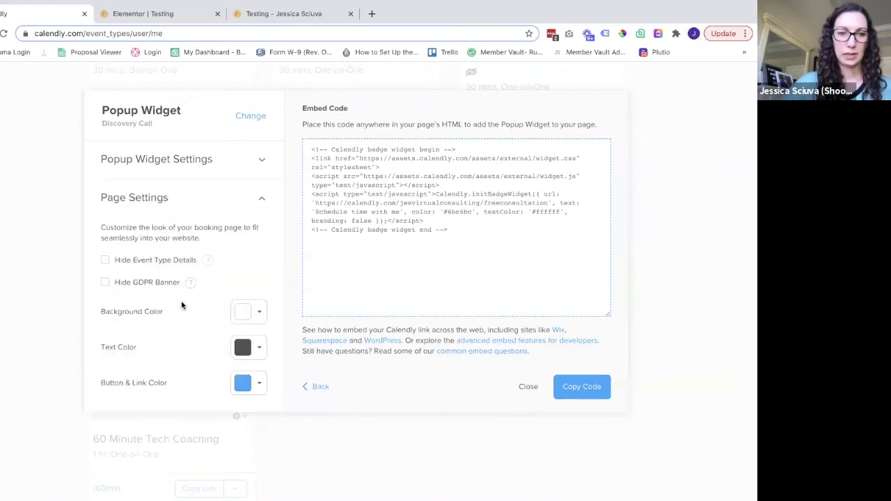
{"action": "left_click", "coordinate": [251, 383]}
{"action": "scroll", "coordinate": [205, 448], "scroll_direction": "down", "scroll_amount": 2}
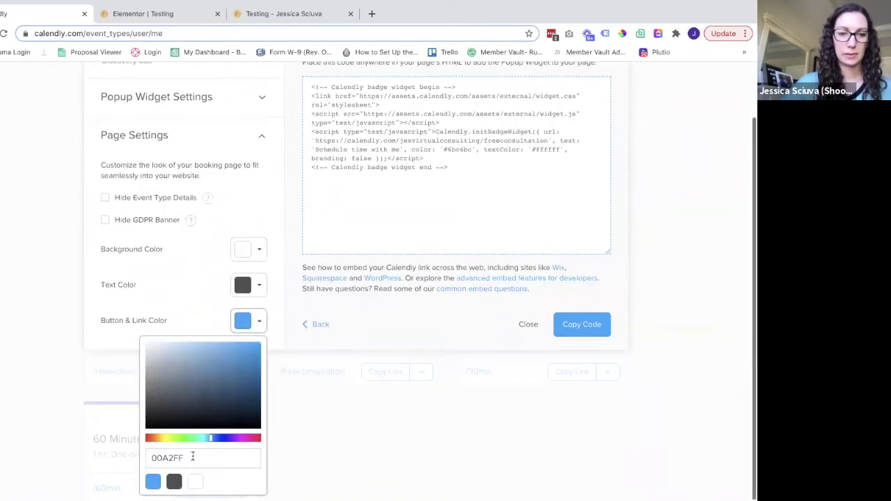
{"action": "double_click", "coordinate": [203, 459]}
{"action": "key", "text": "BackSpace"}
{"action": "type", "text": "6bc6bc"}
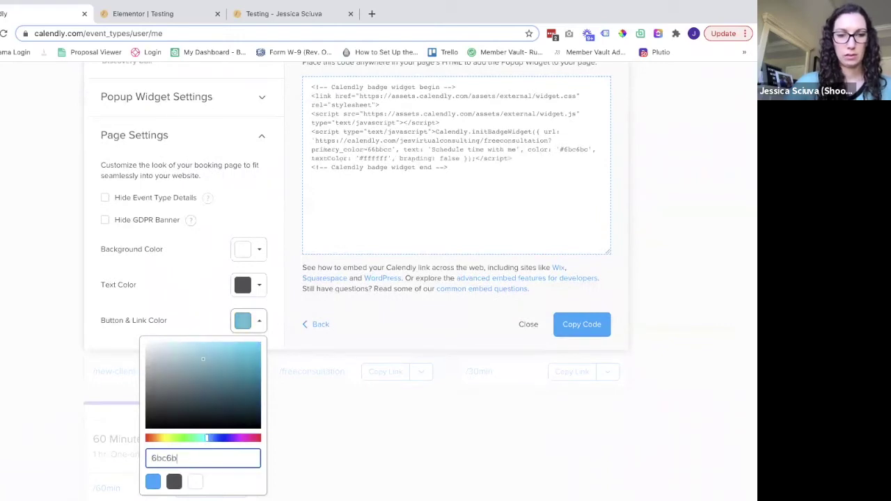
{"action": "left_click", "coordinate": [167, 296]}
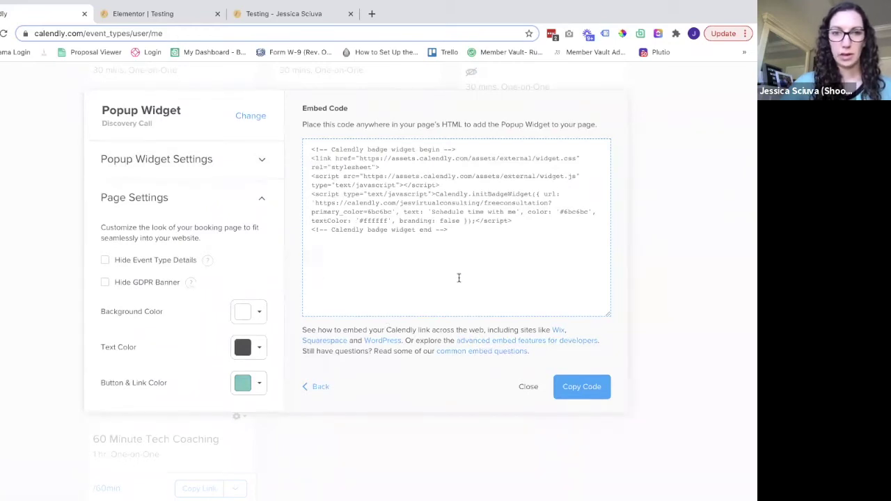
{"action": "left_click", "coordinate": [579, 385]}
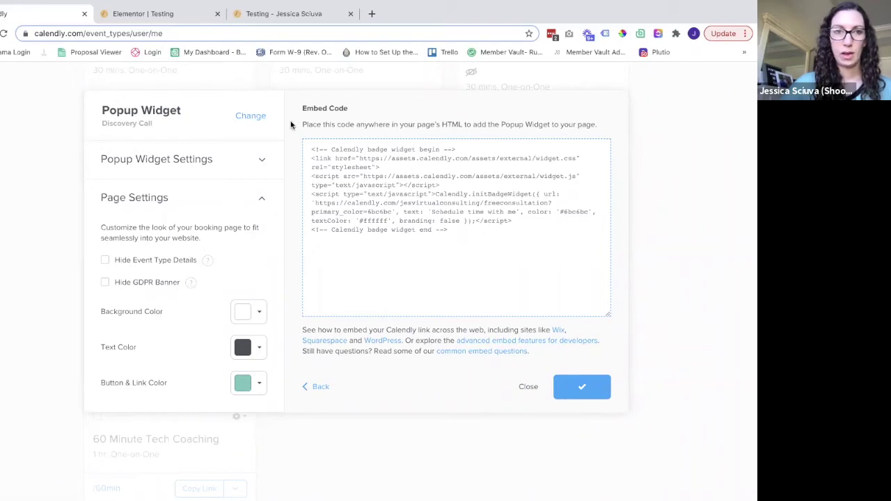
{"action": "left_click", "coordinate": [154, 17]}
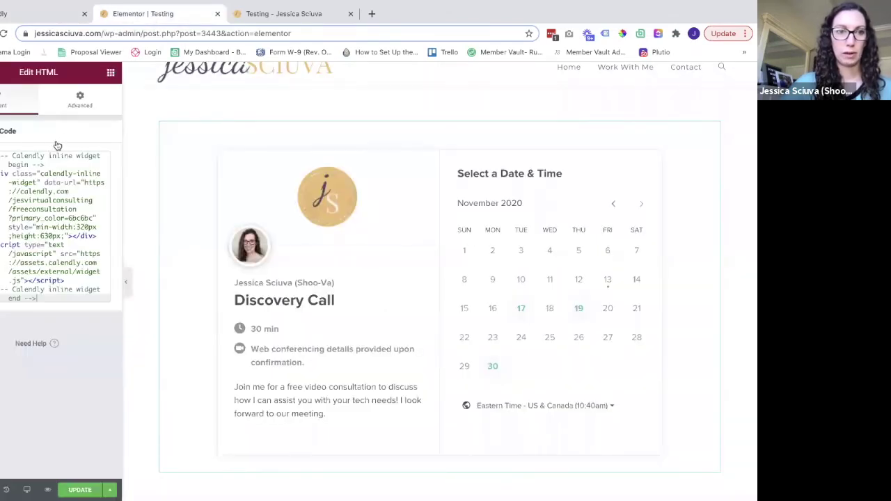
- Add an HTML widget at the page top with the popup code, update, and preview
{"action": "left_click", "coordinate": [111, 73]}
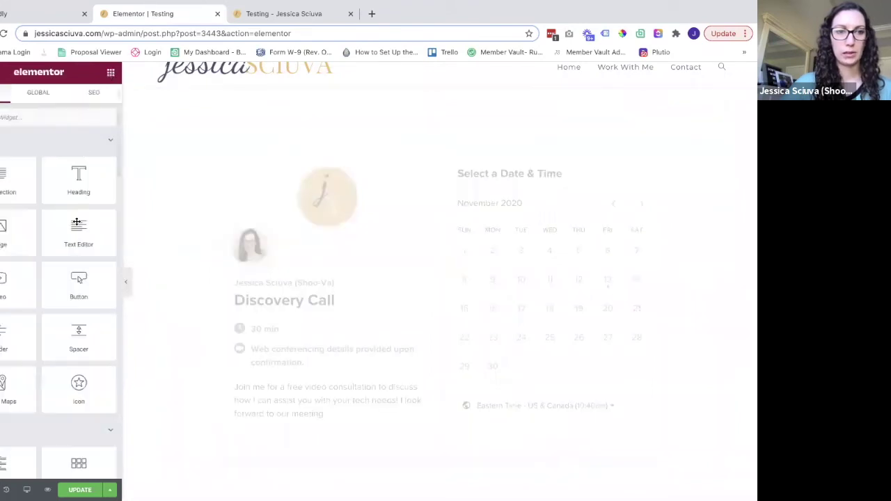
{"action": "left_click", "coordinate": [49, 118]}
{"action": "type", "text": "code"}
{"action": "left_click_drag", "start_coordinate": [60, 131], "coordinate": [330, 151]}
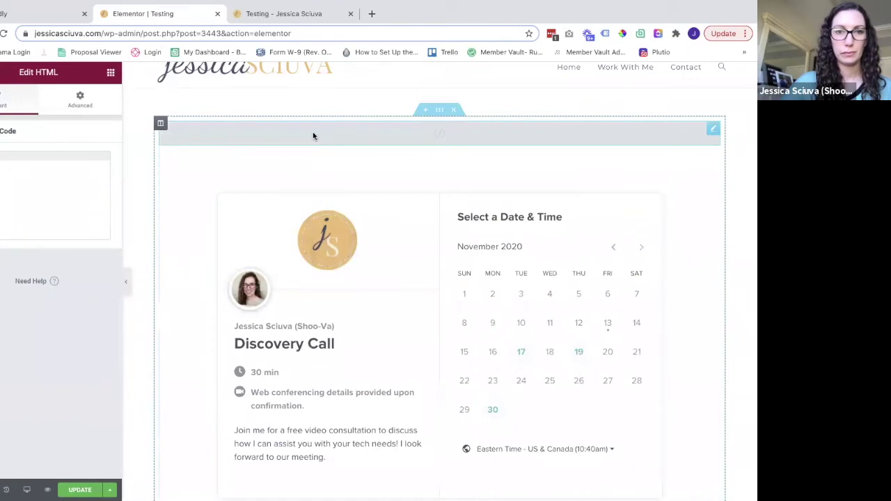
{"action": "key", "text": "ctrl+v"}
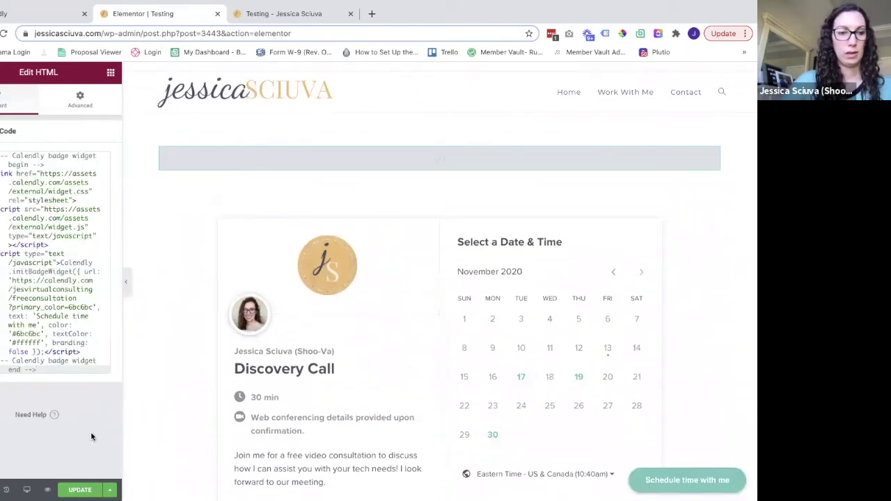
{"action": "left_click", "coordinate": [80, 489]}
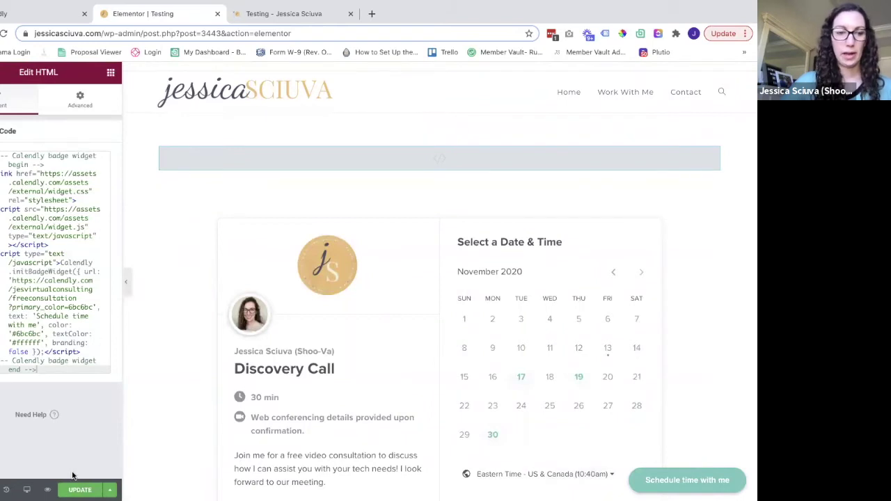
{"action": "left_click", "coordinate": [47, 490]}
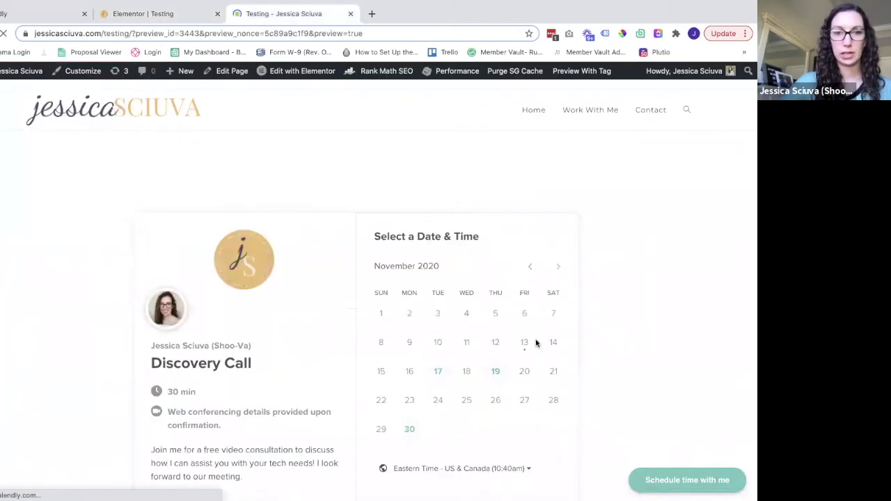
- Scroll through the Testing preview and the site's Home page to check the Calendly embeds
{"action": "scroll", "coordinate": [685, 452], "scroll_direction": "down", "scroll_amount": 3}
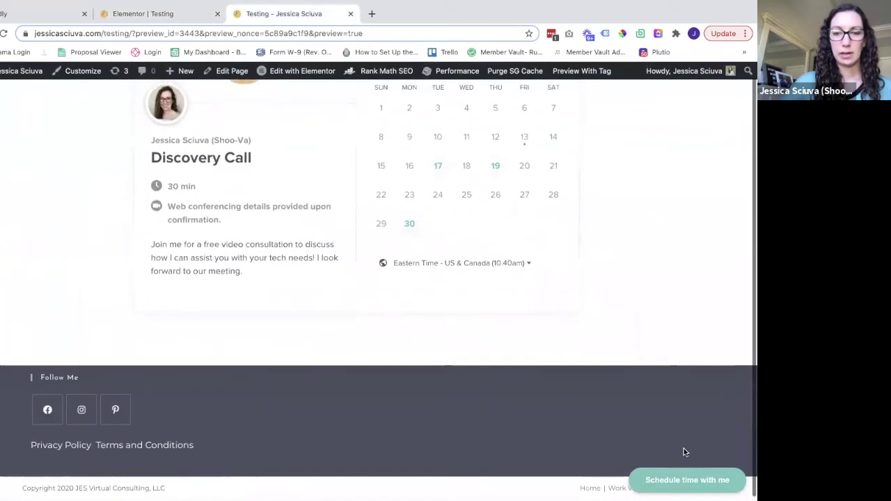
{"action": "scroll", "coordinate": [597, 356], "scroll_direction": "up", "scroll_amount": 3}
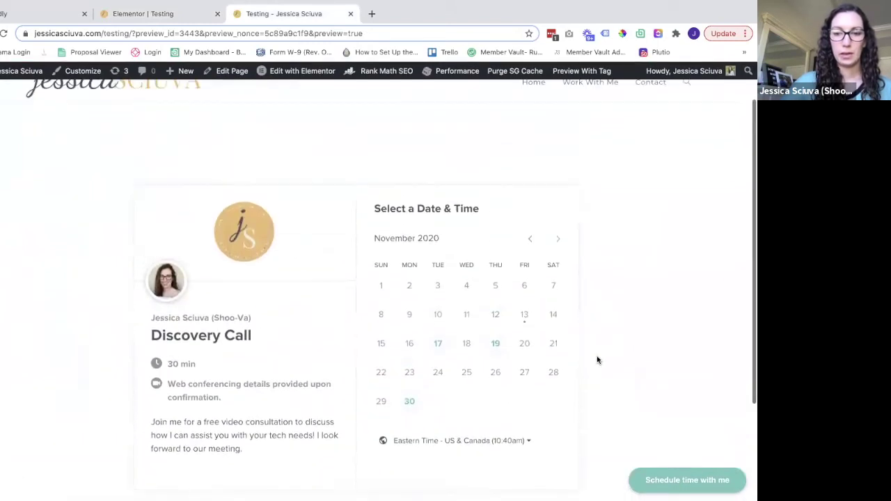
{"action": "left_click", "coordinate": [535, 111]}
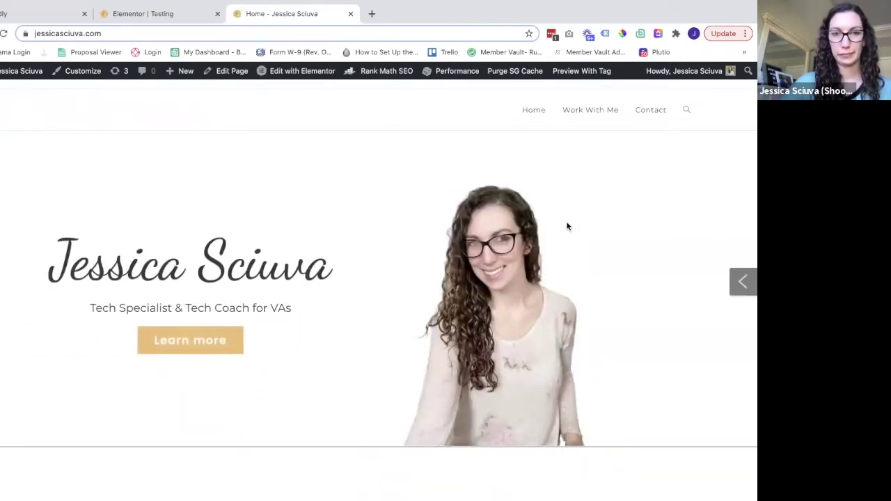
{"action": "scroll", "coordinate": [567, 225], "scroll_direction": "down", "scroll_amount": 5}
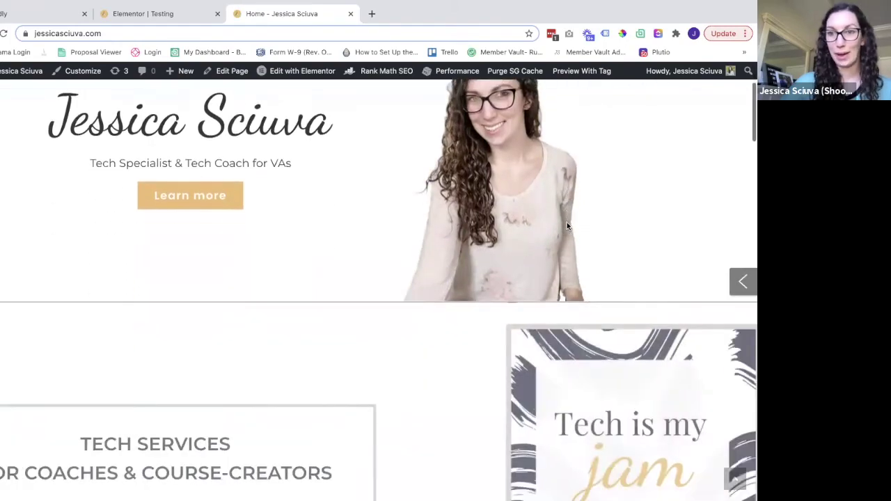
{"action": "scroll", "coordinate": [567, 226], "scroll_direction": "down", "scroll_amount": 2}
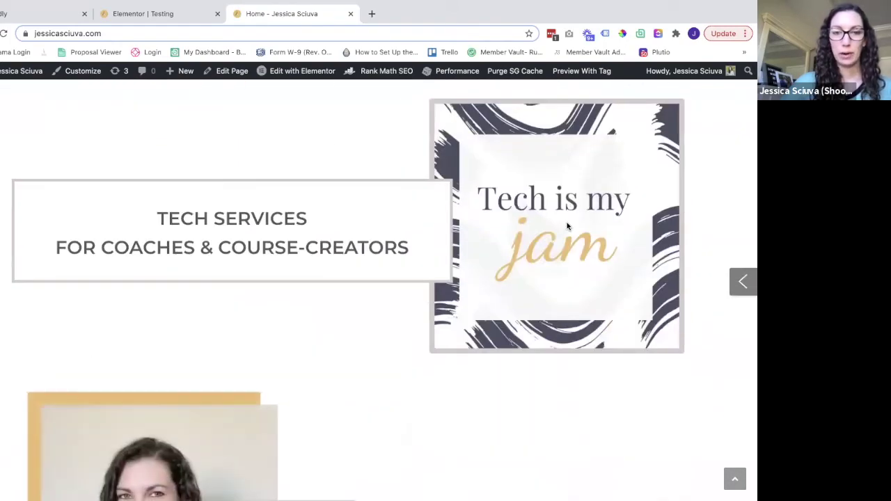
{"action": "scroll", "coordinate": [567, 225], "scroll_direction": "down", "scroll_amount": 5}
{"action": "scroll", "coordinate": [567, 226], "scroll_direction": "down", "scroll_amount": 15}
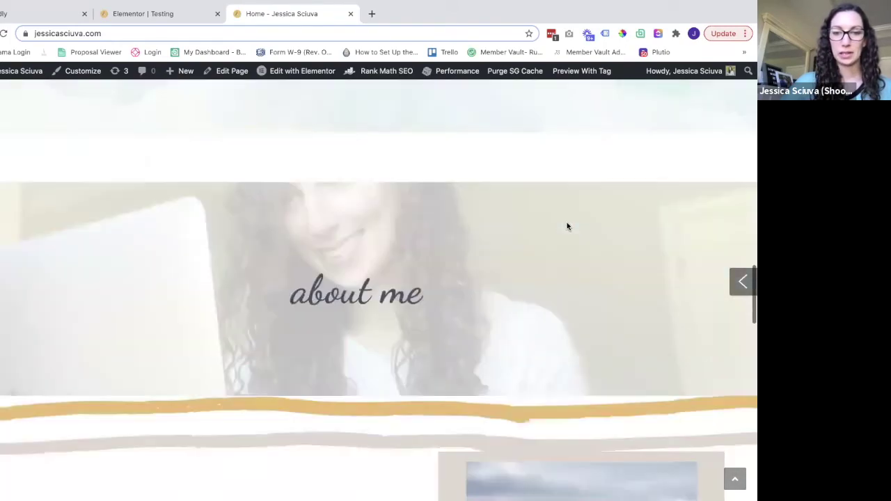
{"action": "scroll", "coordinate": [567, 226], "scroll_direction": "up", "scroll_amount": 20}
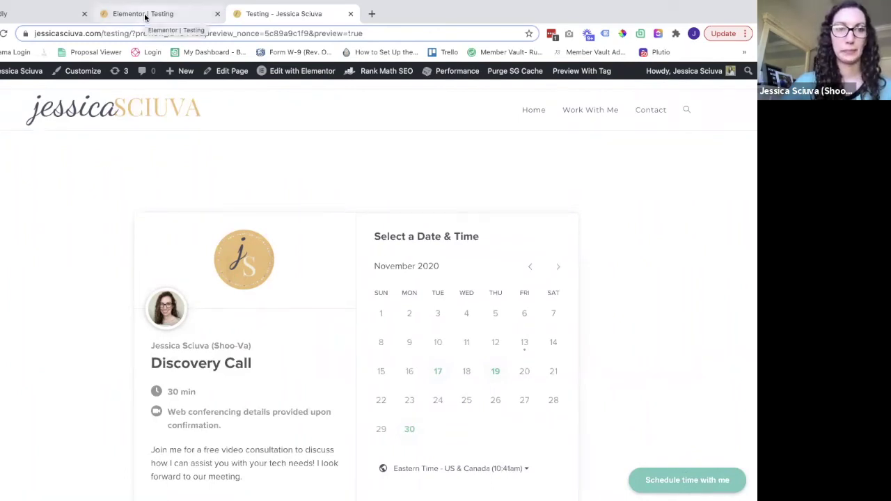
- Back in Calendly, close the Popup Widget code and open Discovery Call's Popup Text embed
{"action": "left_click", "coordinate": [38, 14]}
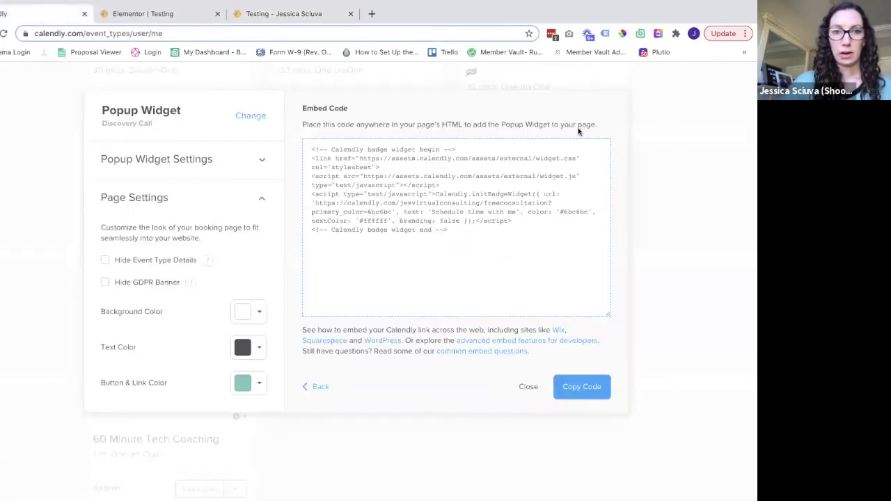
{"action": "left_click", "coordinate": [528, 386]}
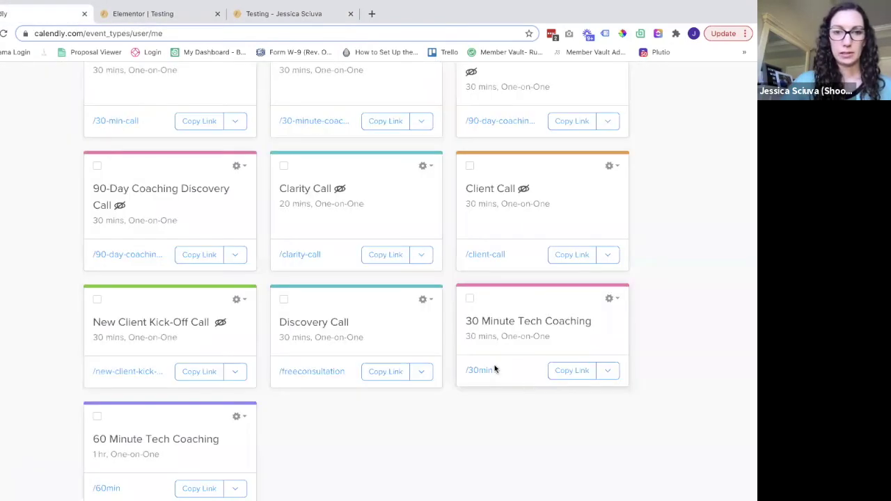
{"action": "left_click", "coordinate": [425, 299]}
{"action": "left_click", "coordinate": [424, 408]}
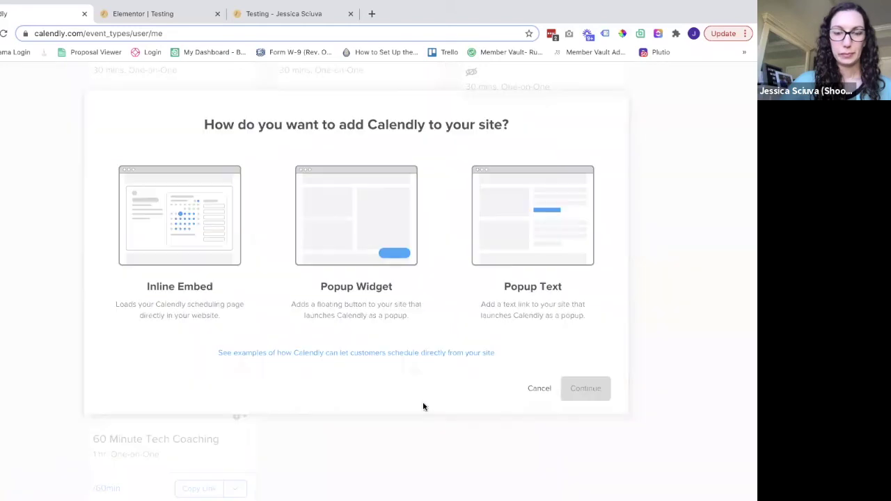
{"action": "left_click", "coordinate": [522, 199]}
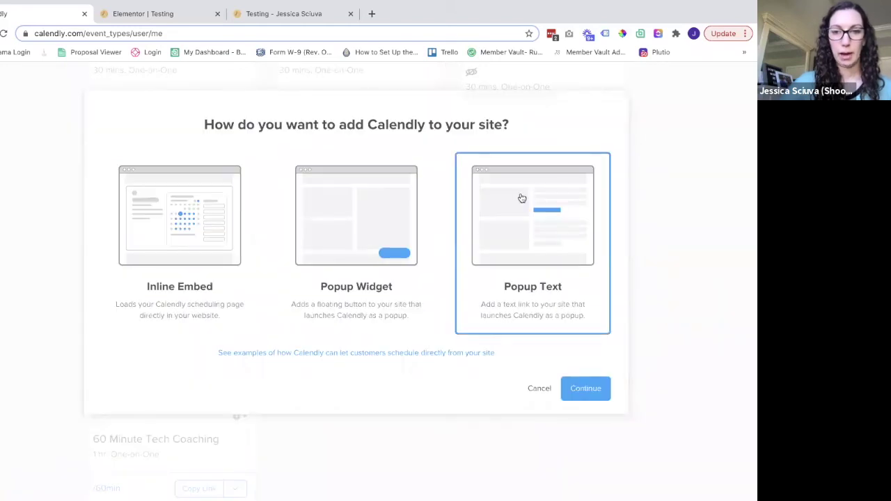
{"action": "left_click", "coordinate": [580, 380]}
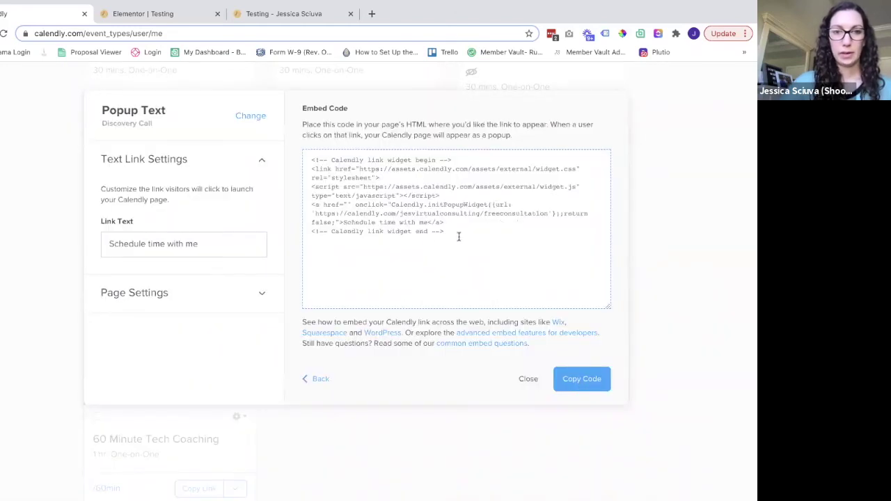
- Set the Popup Text link colour to teal 6bc6bc and copy the embed code
{"action": "left_click", "coordinate": [179, 308]}
{"action": "left_click", "coordinate": [248, 383]}
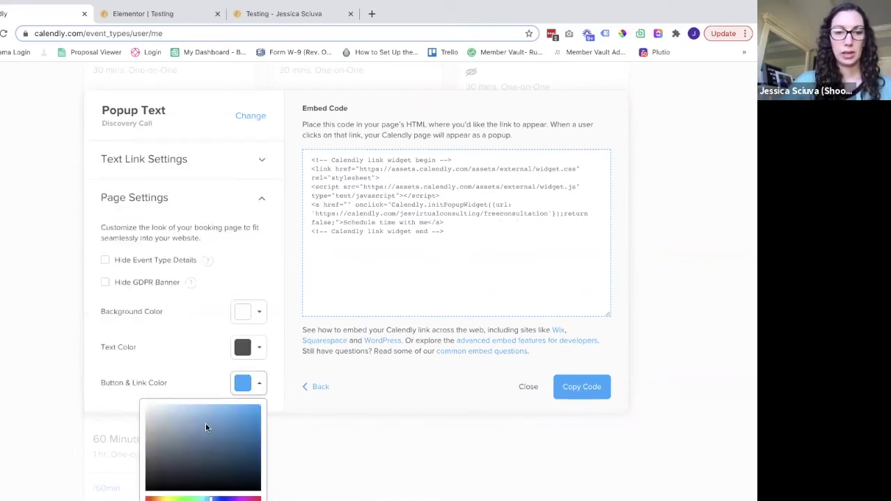
{"action": "scroll", "coordinate": [199, 432], "scroll_direction": "down", "scroll_amount": 2}
{"action": "double_click", "coordinate": [187, 458]}
{"action": "key", "text": "BackSpace"}
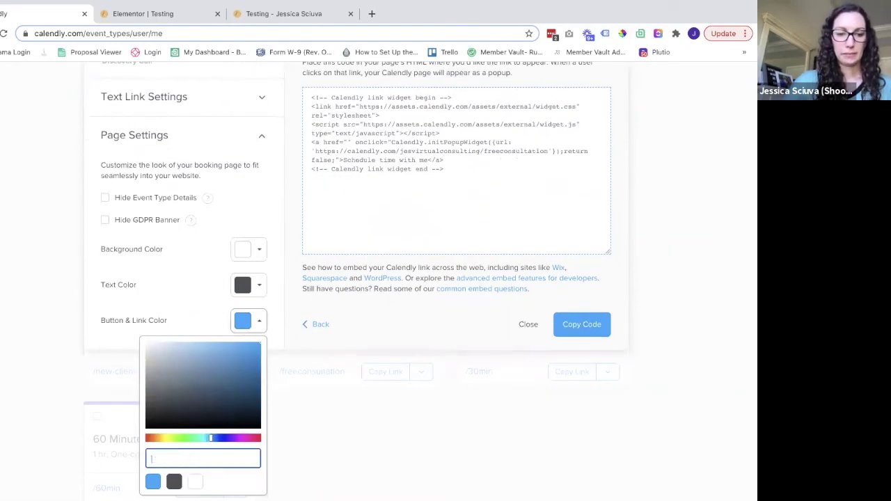
{"action": "type", "text": "6bcy"}
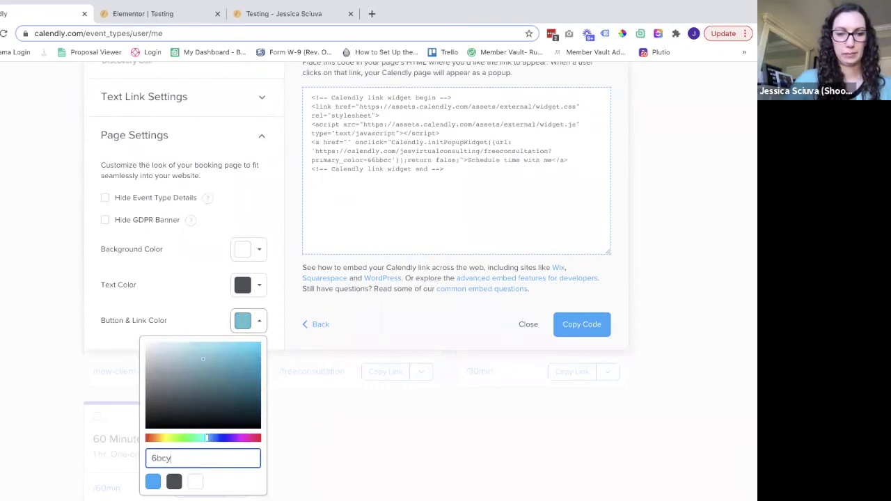
{"action": "type", "text": "bc"}
{"action": "left_click", "coordinate": [453, 167]}
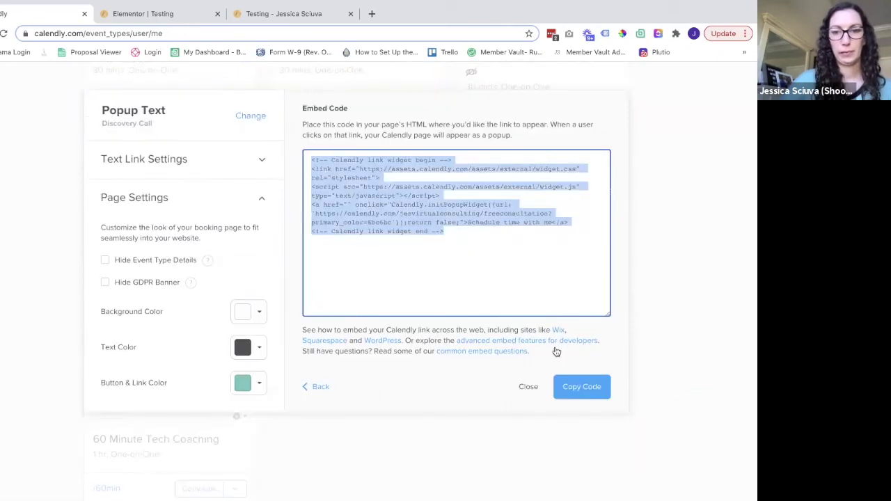
{"action": "left_click", "coordinate": [569, 386]}
{"action": "left_click", "coordinate": [353, 182]}
{"action": "key", "text": "ctrl+c"}
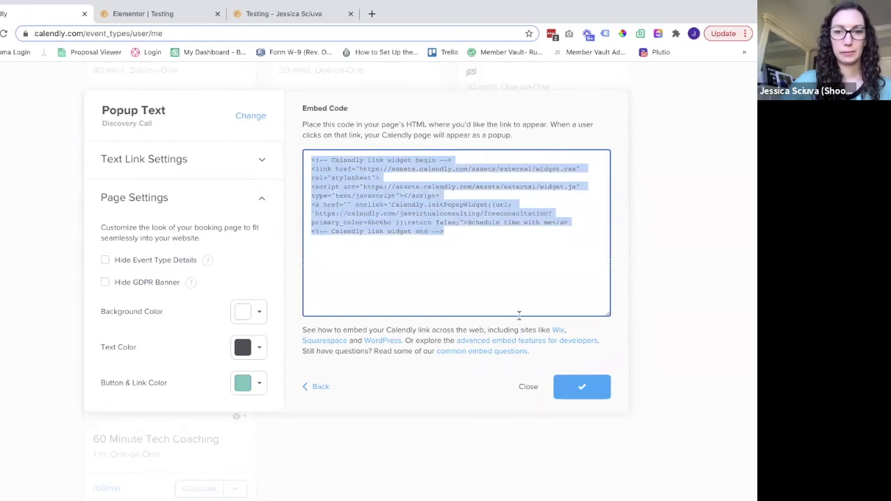
- In the Elementor editor for Testing, place an HTML widget above the booking calendar
{"action": "left_click", "coordinate": [259, 18]}
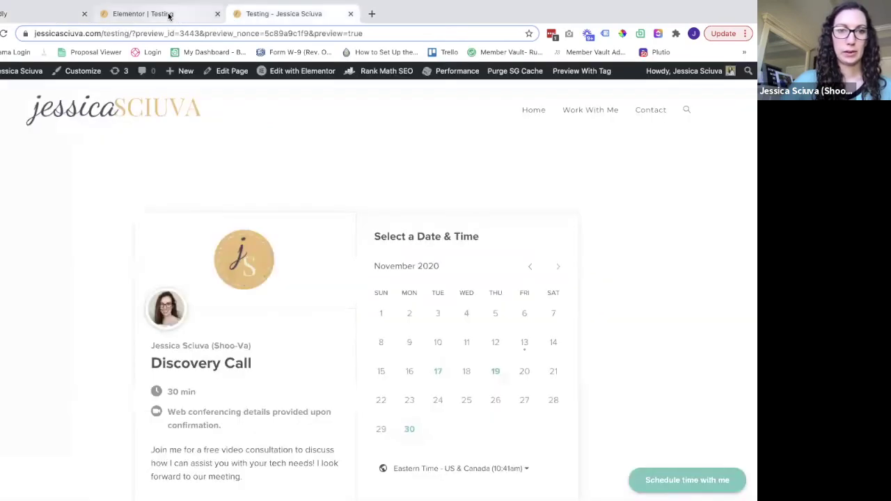
{"action": "left_click", "coordinate": [261, 73]}
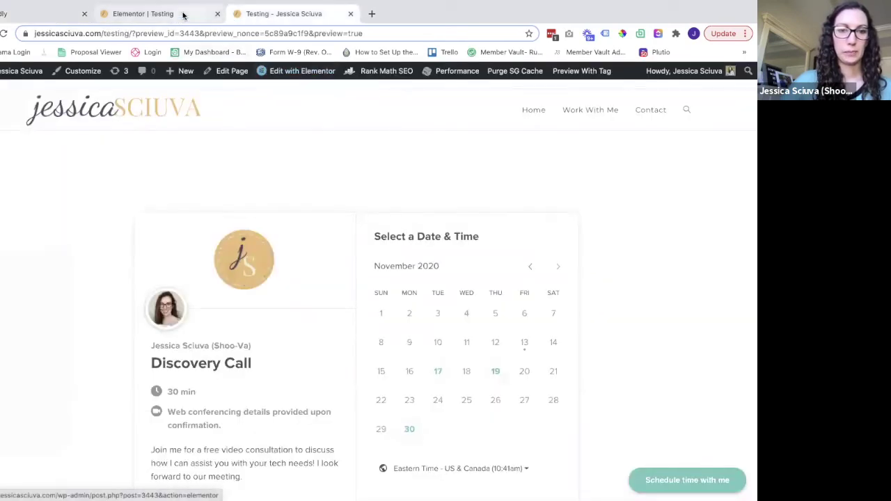
{"action": "left_click", "coordinate": [108, 73]}
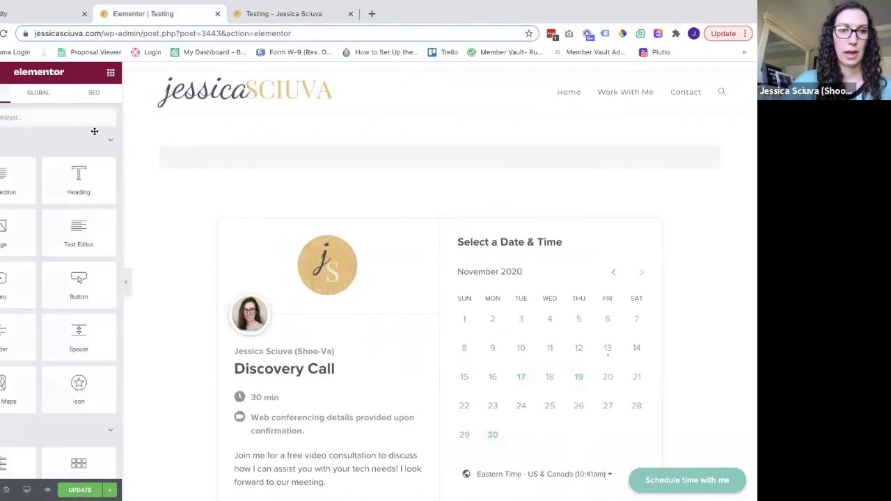
{"action": "left_click", "coordinate": [44, 117]}
{"action": "type", "text": "html"}
{"action": "left_click_drag", "start_coordinate": [16, 161], "coordinate": [384, 167]}
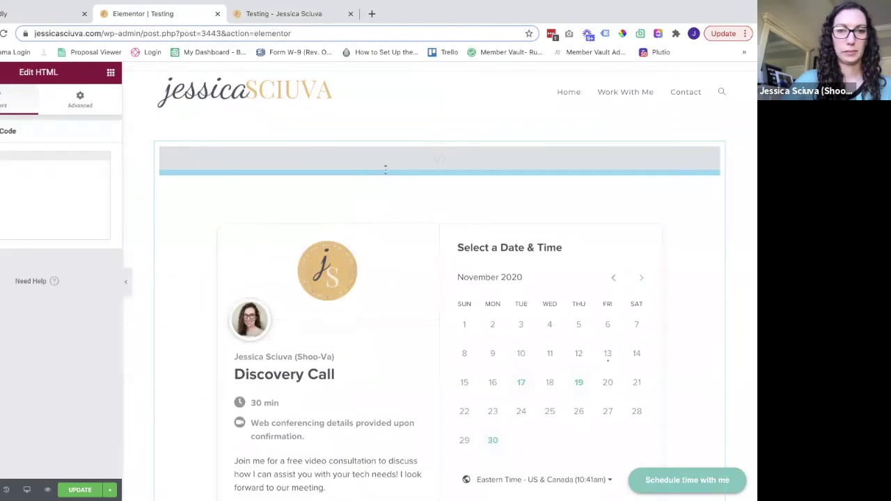
- Paste the Calendly text-link code into the widget, update the page, and preview the 'Schedule time with me' link
{"action": "left_click", "coordinate": [60, 211]}
{"action": "key", "text": "ctrl+v"}
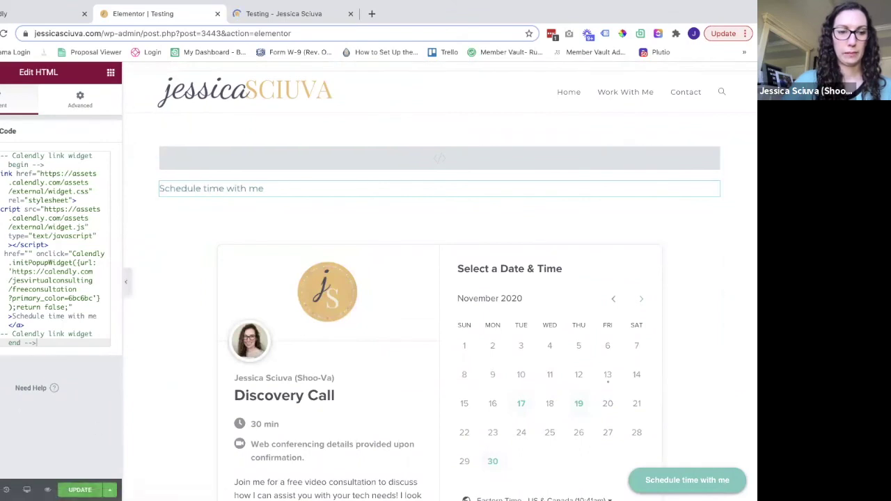
{"action": "left_click", "coordinate": [80, 491]}
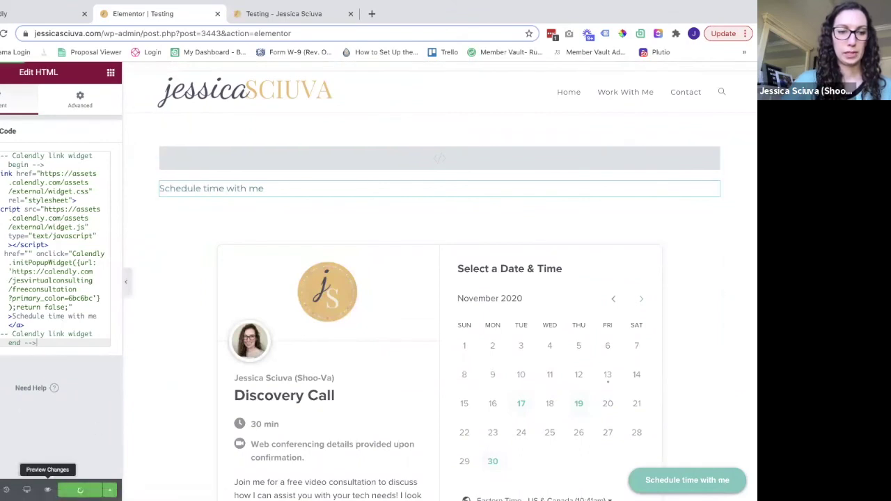
{"action": "left_click", "coordinate": [47, 490]}
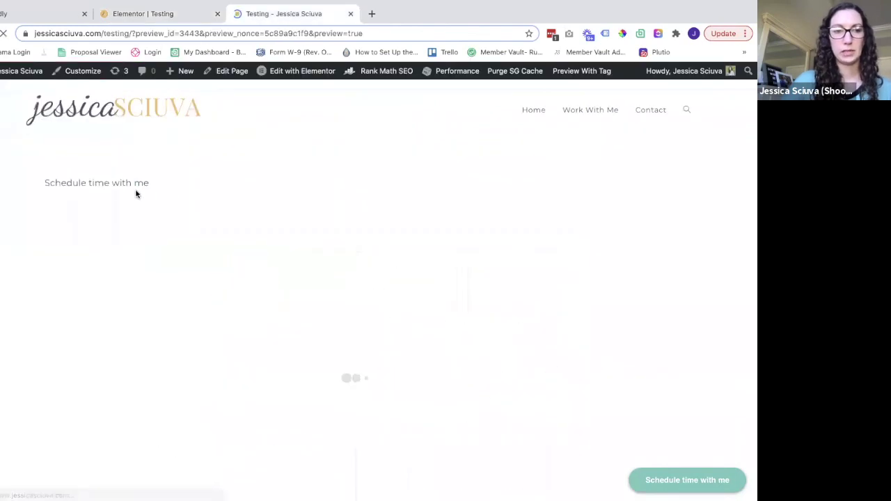
{"action": "left_click", "coordinate": [100, 183]}
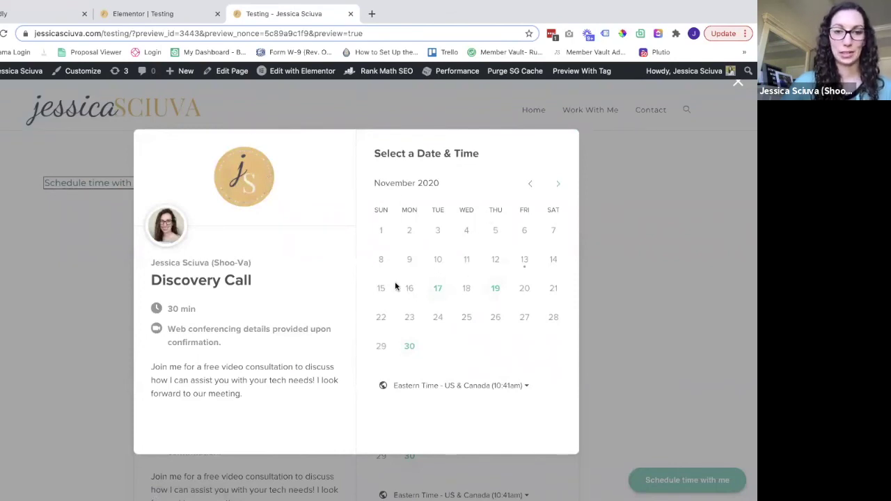
{"action": "key", "text": "Escape"}
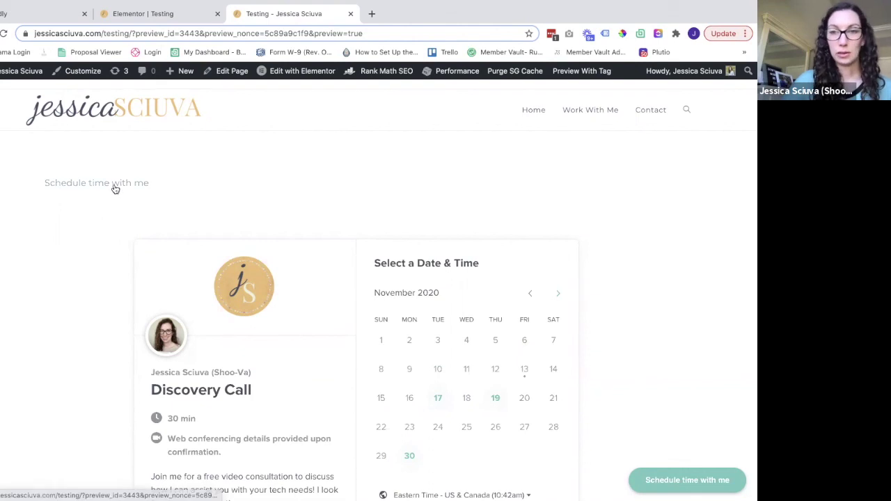